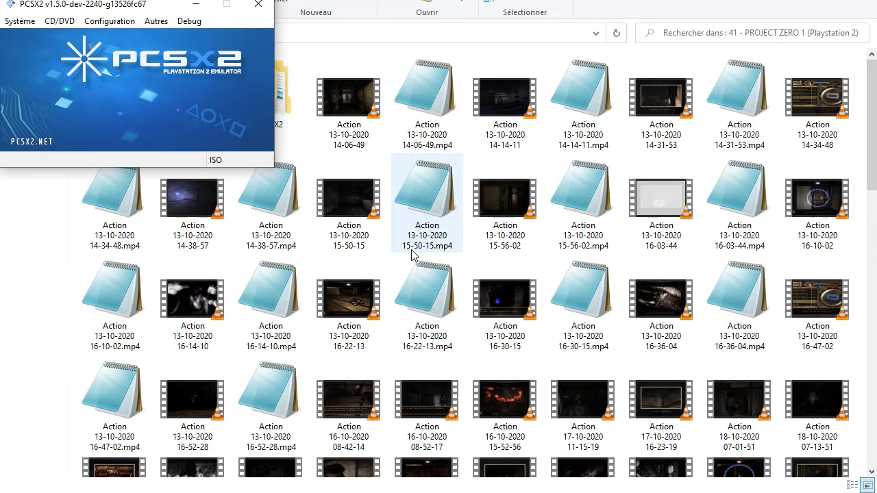
Select the GSdx32-SSE4 plugin for GS in the plugin/BIOS component manager.
left_click_drag(86, 6, 94, 24)
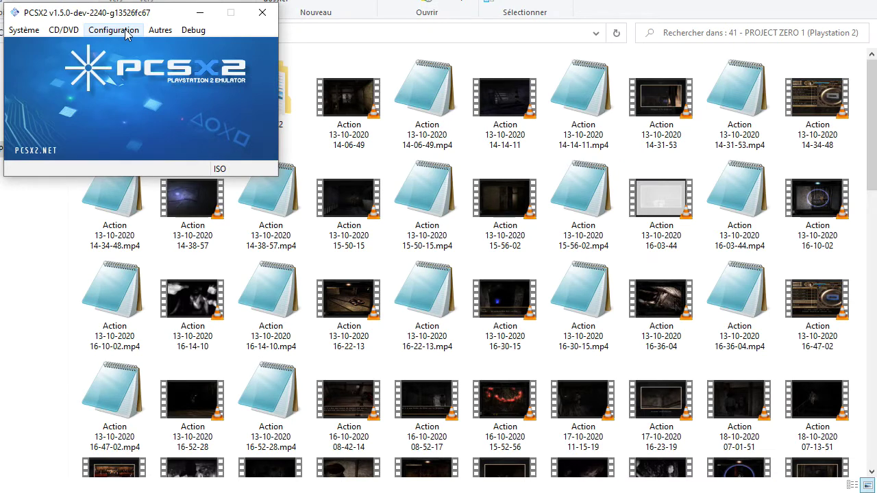
left_click_drag(111, 12, 109, 7)
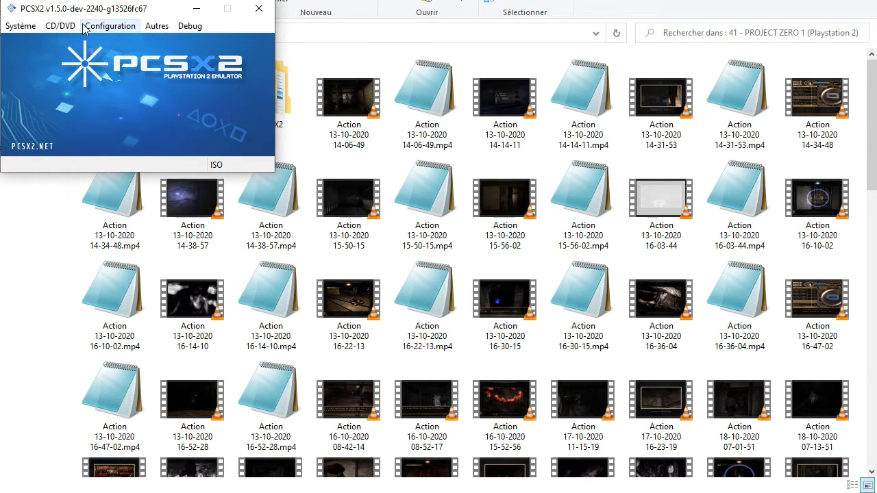
left_click(109, 28)
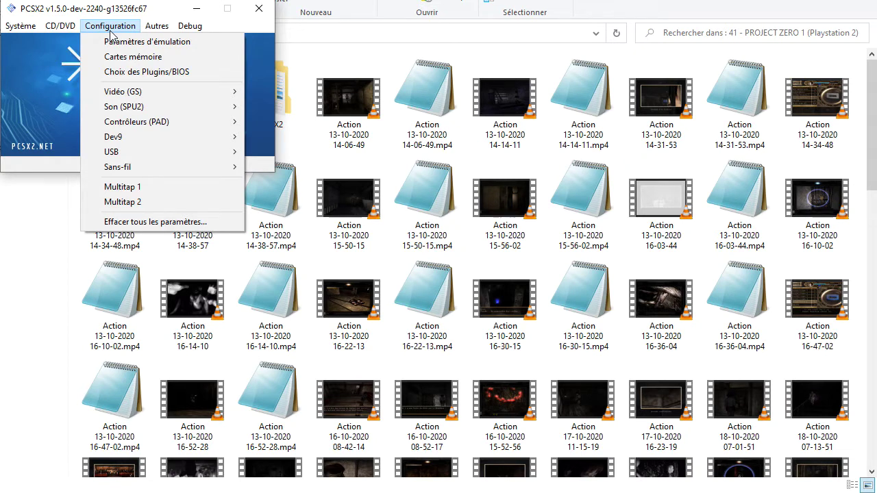
left_click(142, 77)
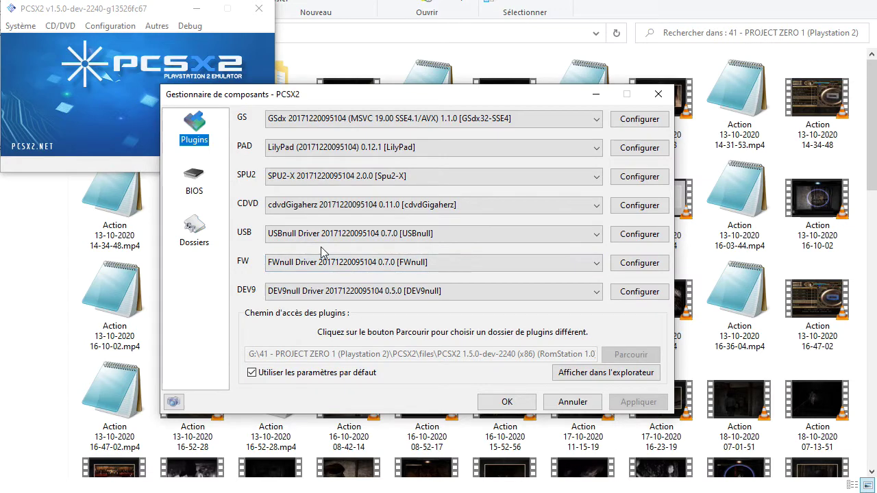
left_click(433, 123)
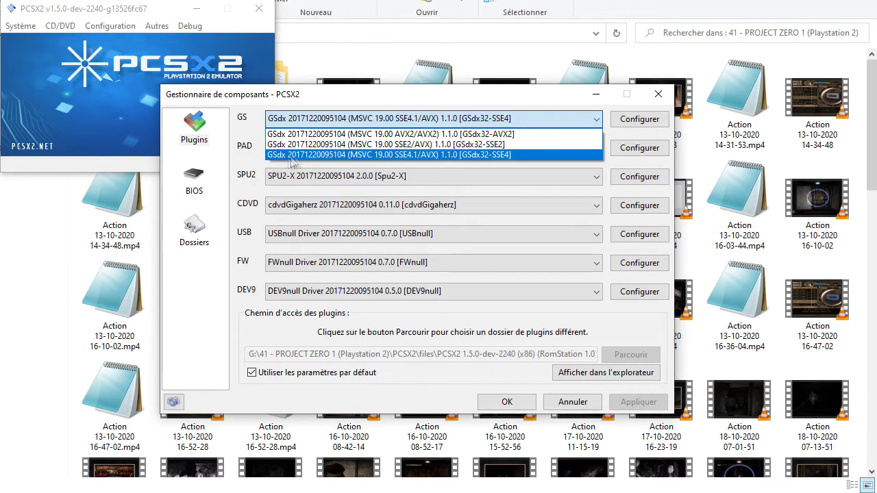
left_click(406, 156)
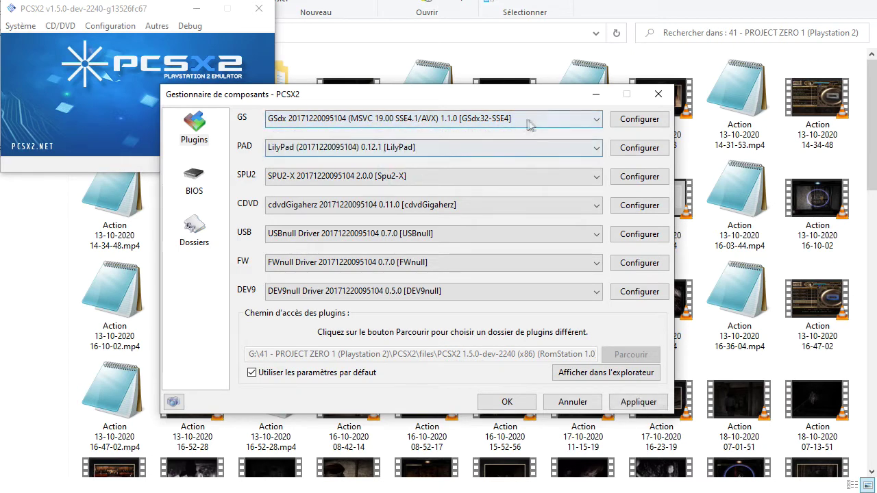
Choose the OpenGL (Hardware) renderer in the GSdx plugin settings and check the interlacing modes.
left_click(641, 120)
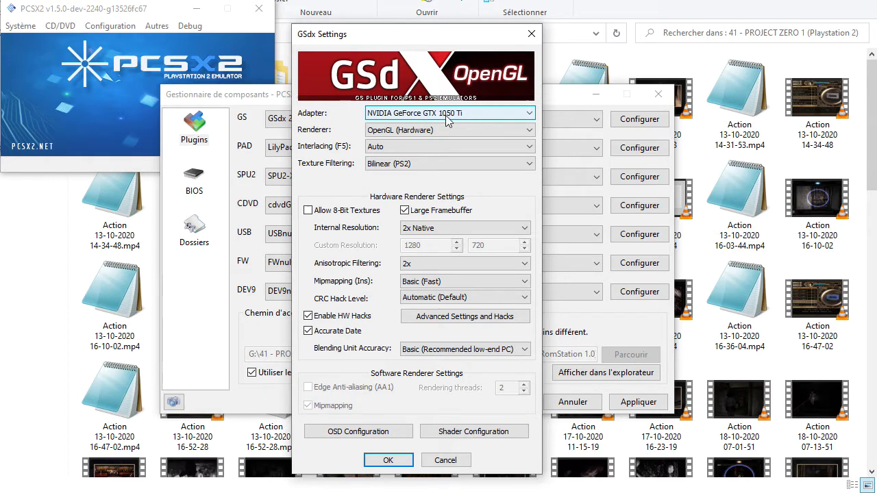
left_click(409, 131)
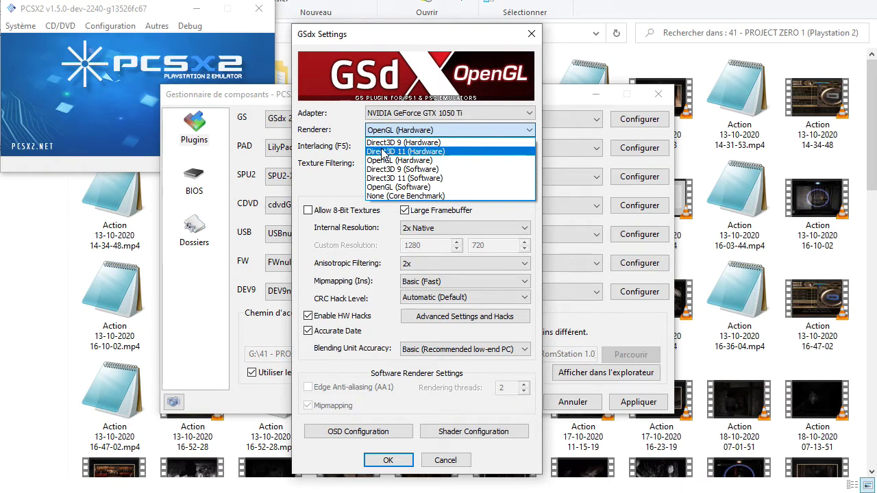
left_click(378, 161)
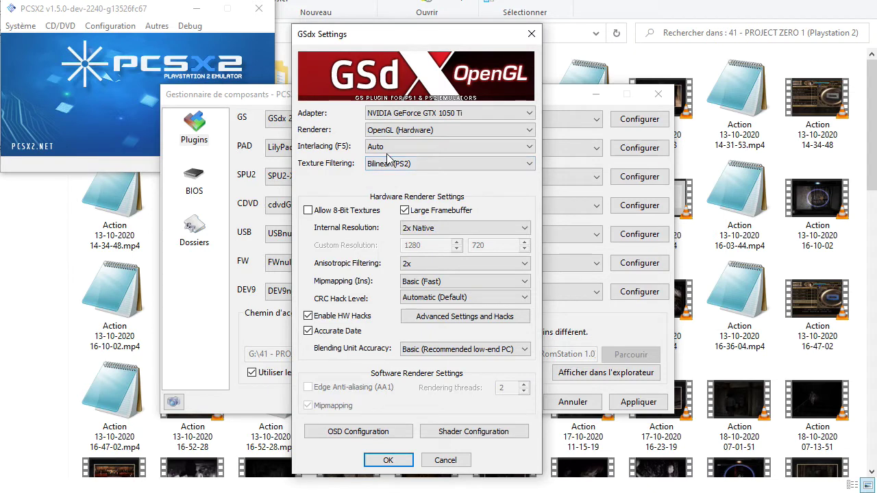
left_click(392, 146)
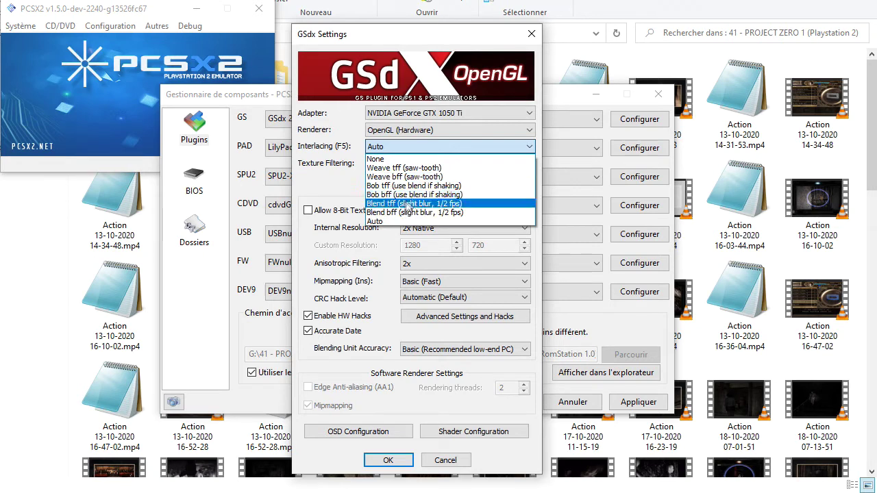
left_click(421, 148)
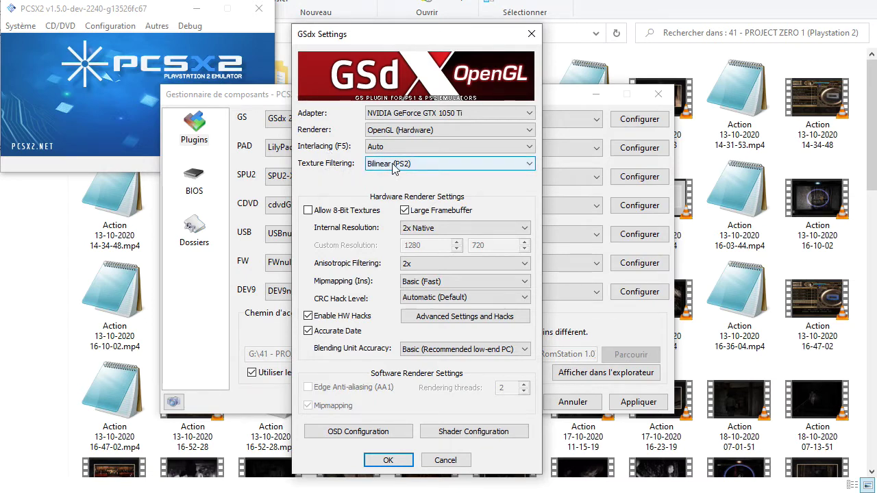
Review the GSdx internal resolution choices and the advanced settings and hacks.
mouse_move(387, 170)
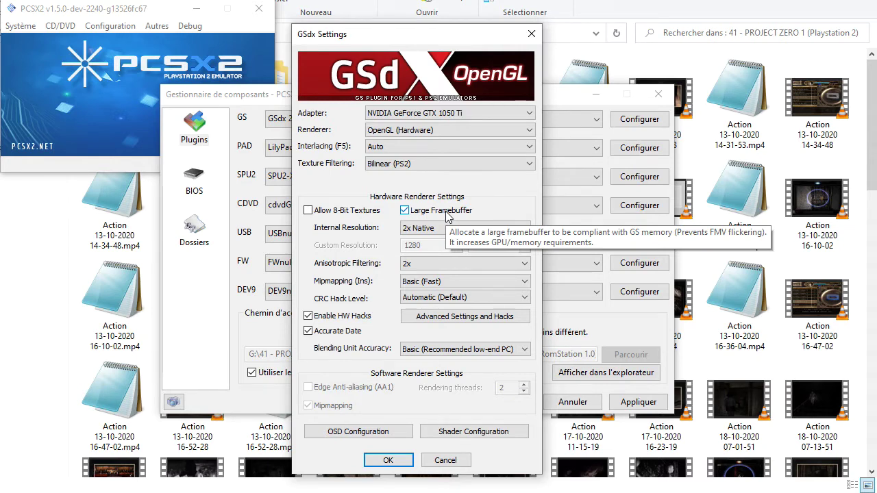
left_click(414, 232)
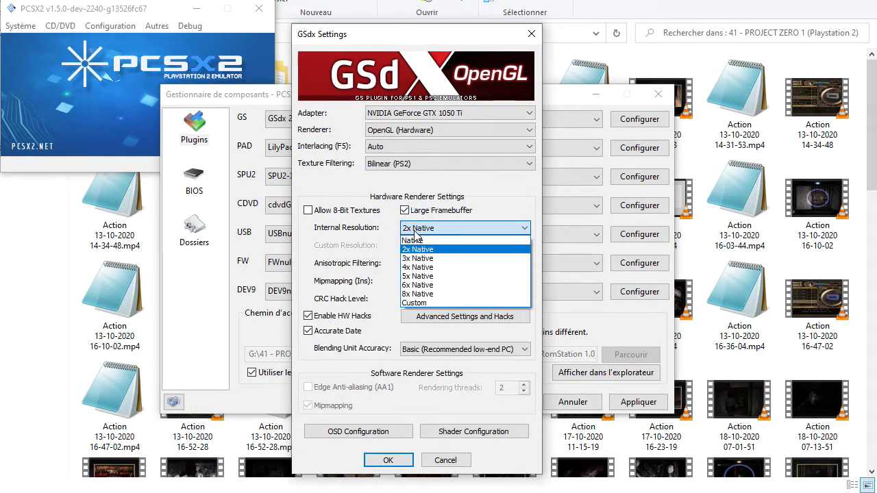
left_click(383, 246)
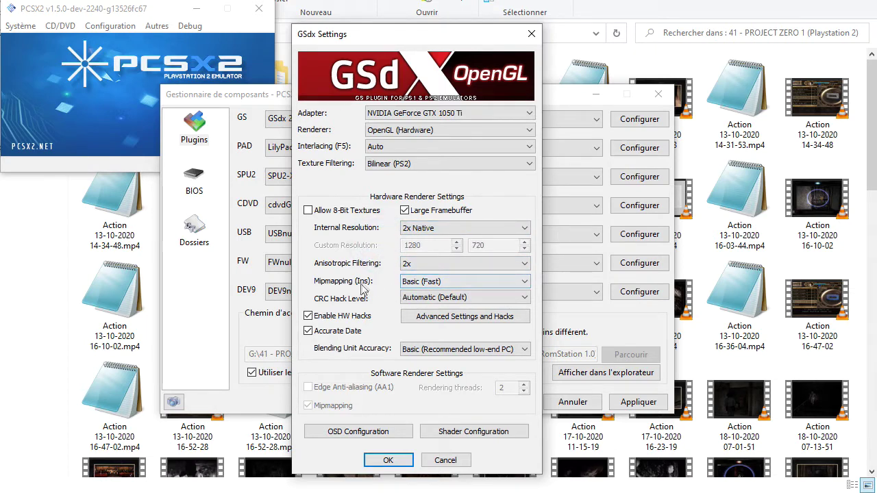
mouse_move(433, 283)
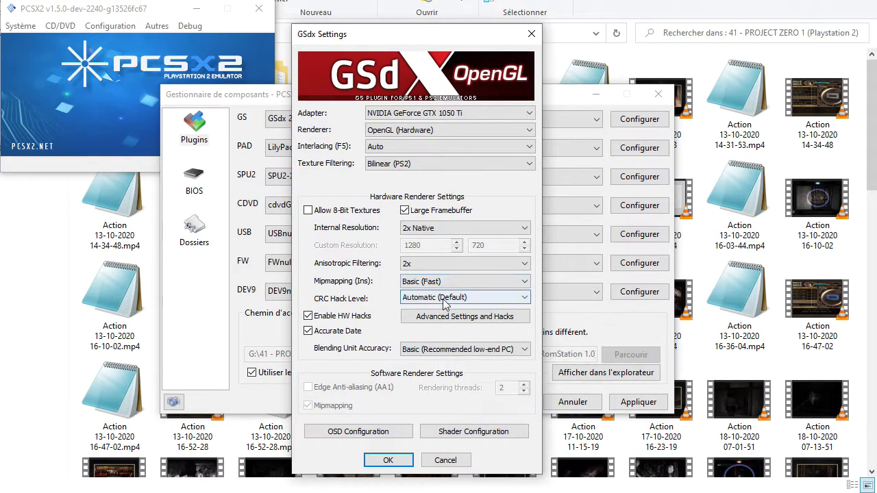
mouse_move(444, 302)
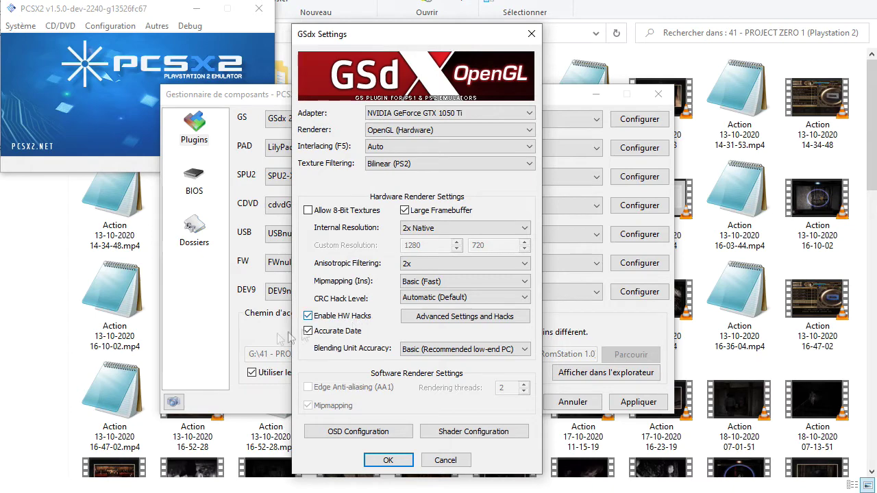
left_click(457, 318)
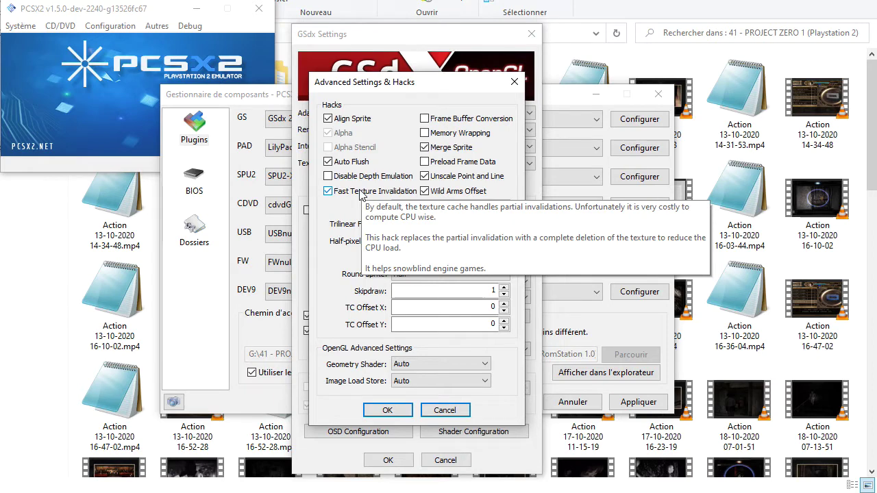
left_click(389, 411)
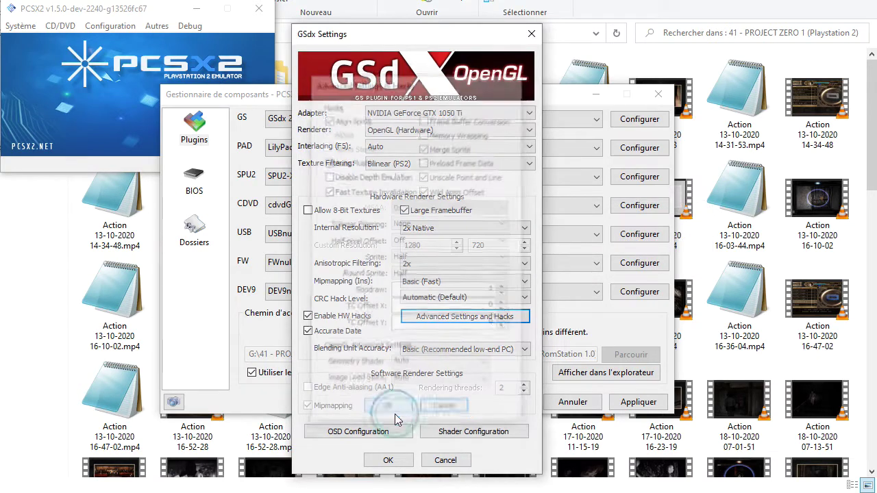
Check the blending unit accuracy levels and the OSD configuration of the GSdx plugin.
left_click(433, 351)
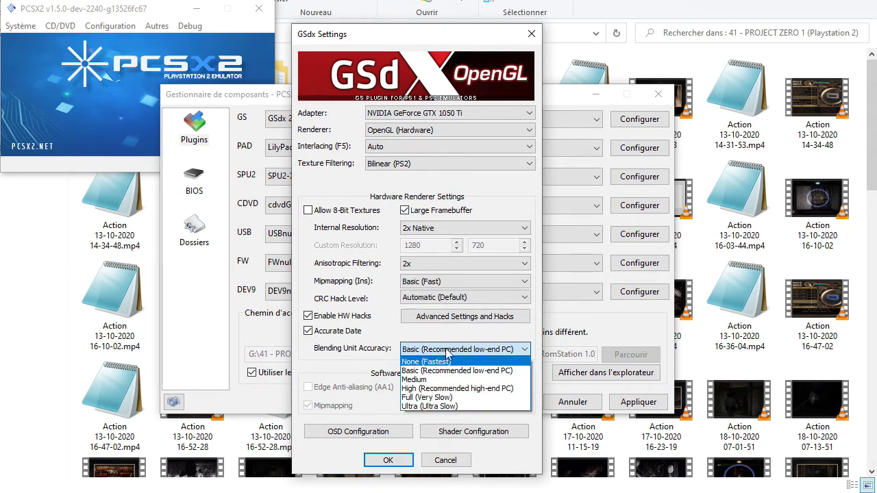
left_click(447, 353)
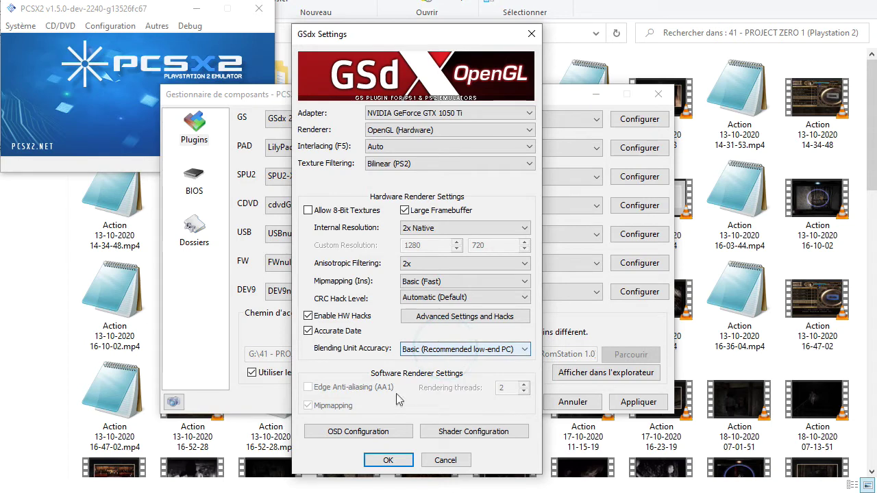
left_click(368, 433)
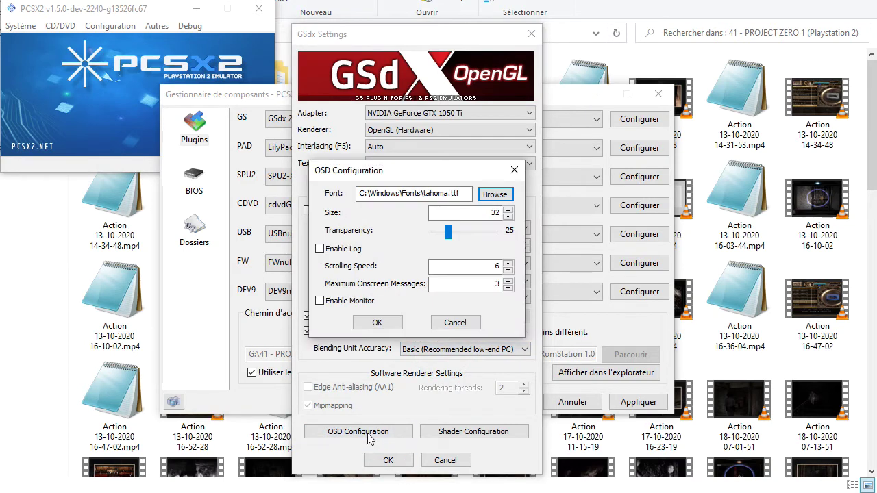
left_click(454, 323)
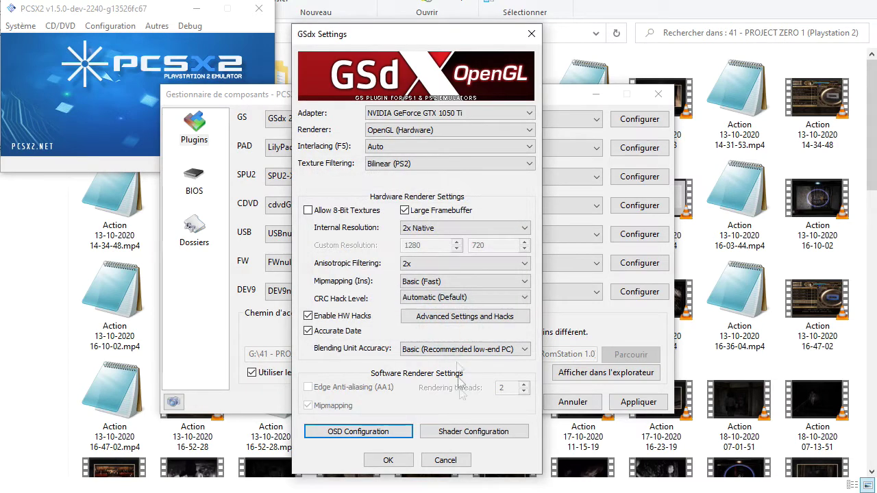
Disable Shade Boost in the shader configuration and confirm the GSdx and plugin settings.
left_click(455, 432)
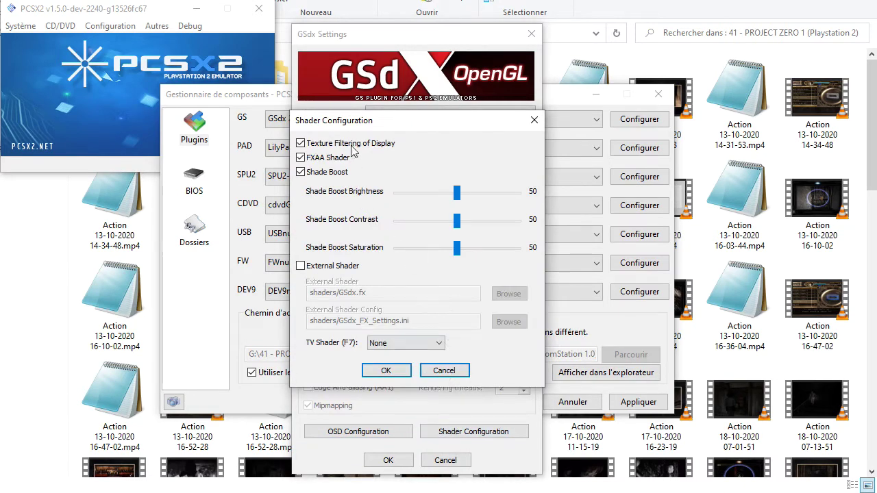
left_click(329, 173)
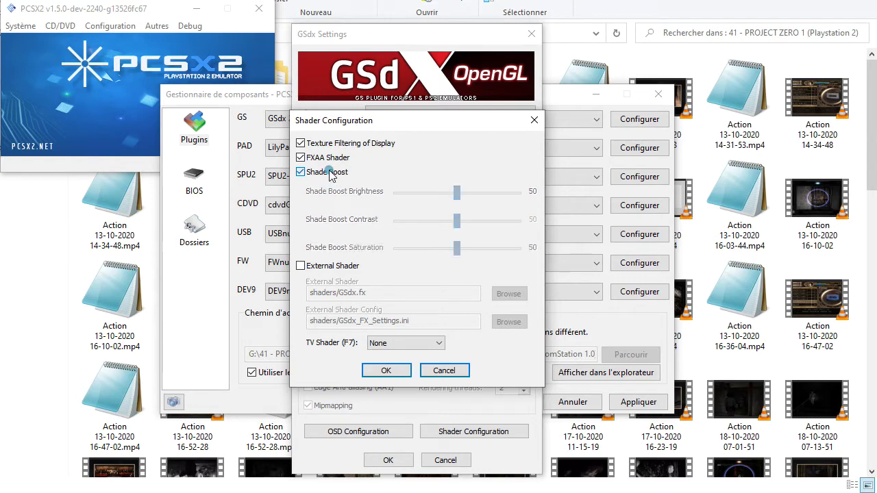
left_click(330, 173)
left_click(331, 174)
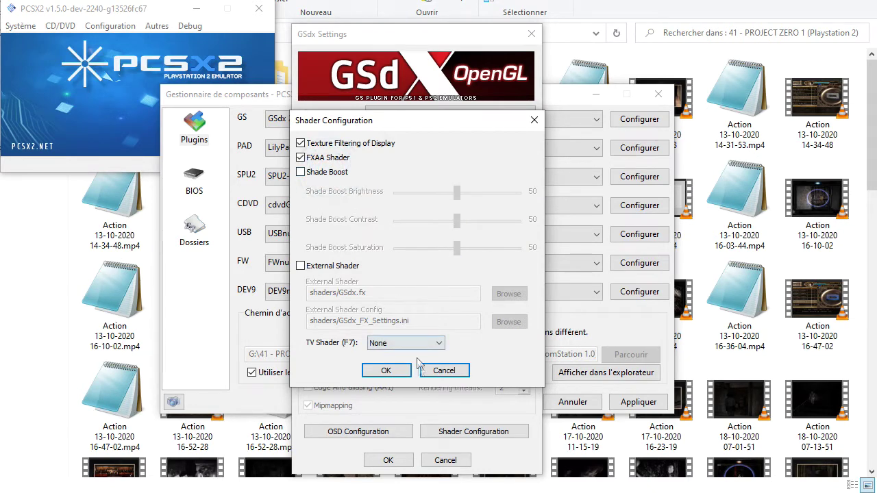
left_click(386, 370)
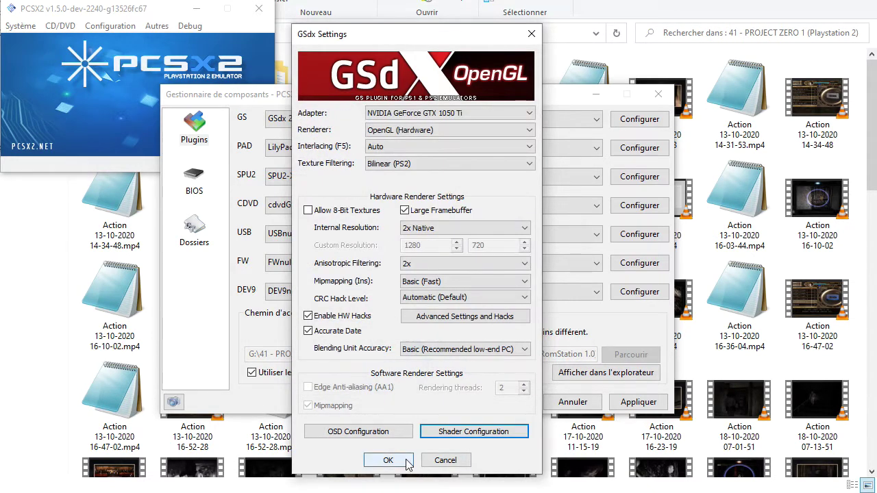
left_click(407, 463)
left_click(507, 402)
Set the aspect ratio to Window/Screen in the GS windowed-mode emulation settings and check the window size.
left_click(110, 25)
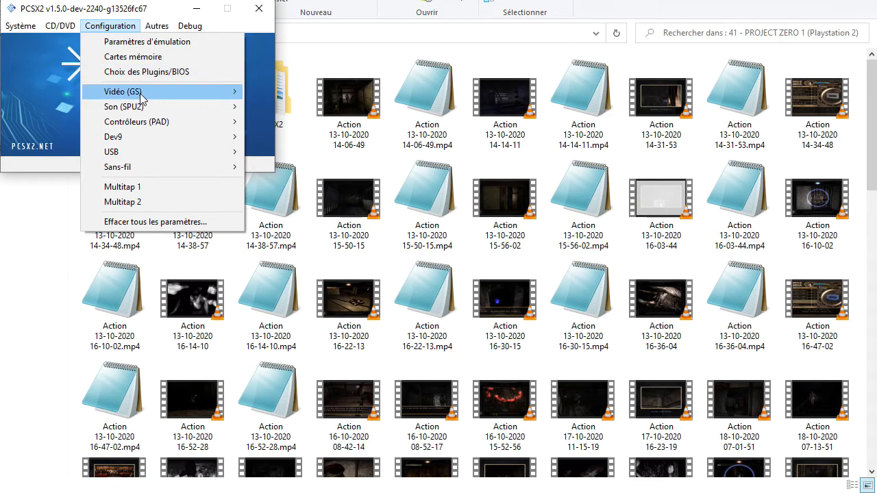
mouse_move(181, 96)
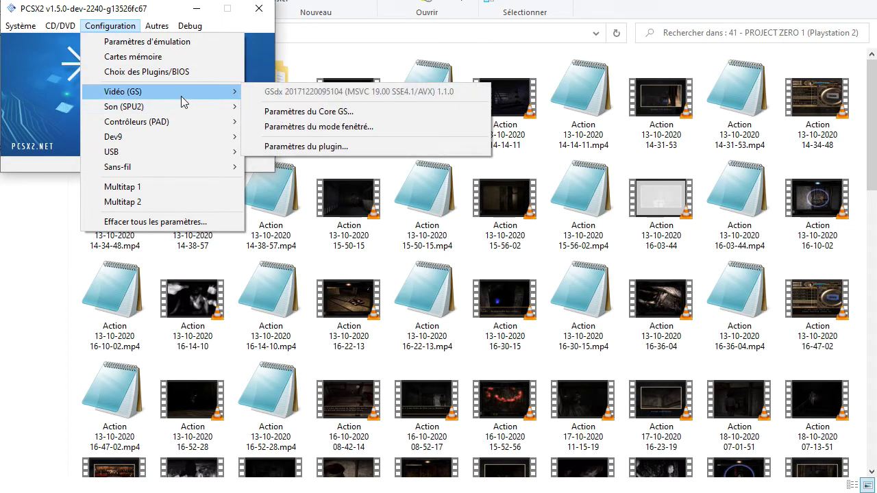
left_click(328, 112)
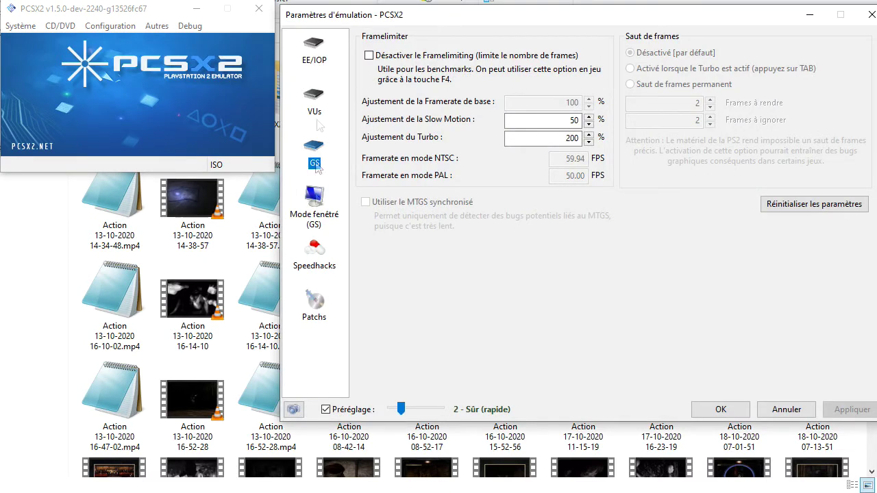
left_click(313, 205)
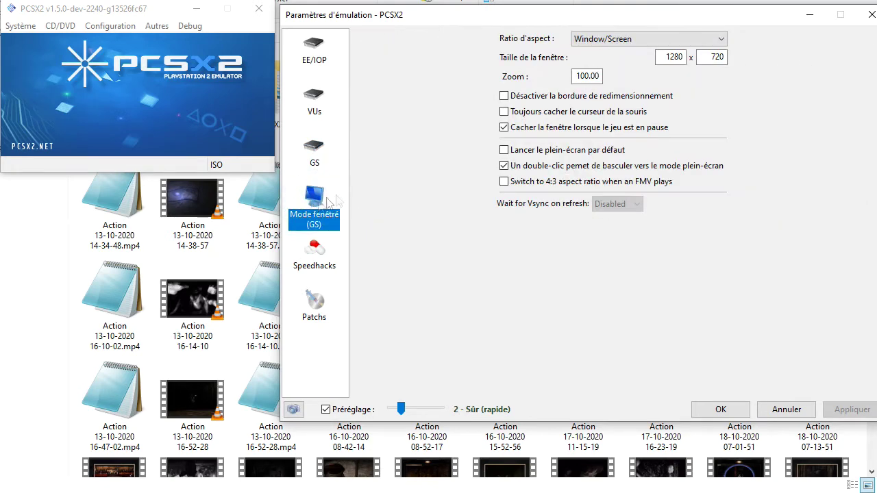
left_click(681, 39)
left_click(681, 39)
left_click(682, 39)
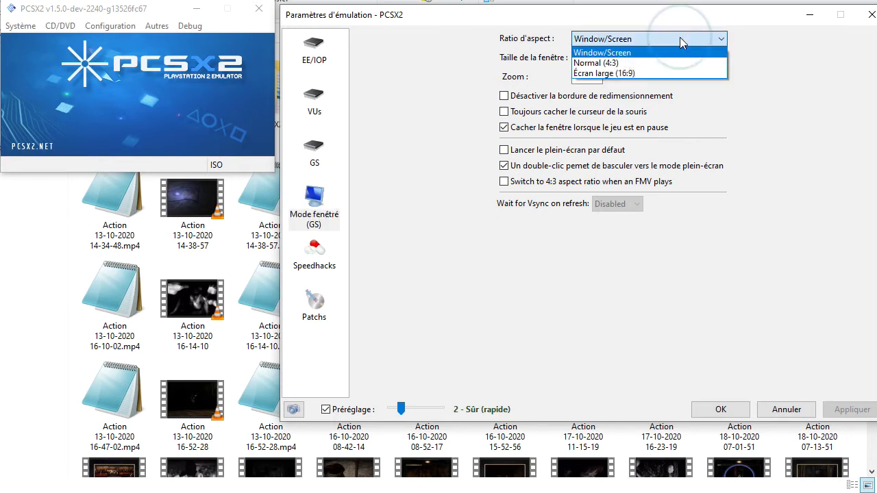
left_click(625, 54)
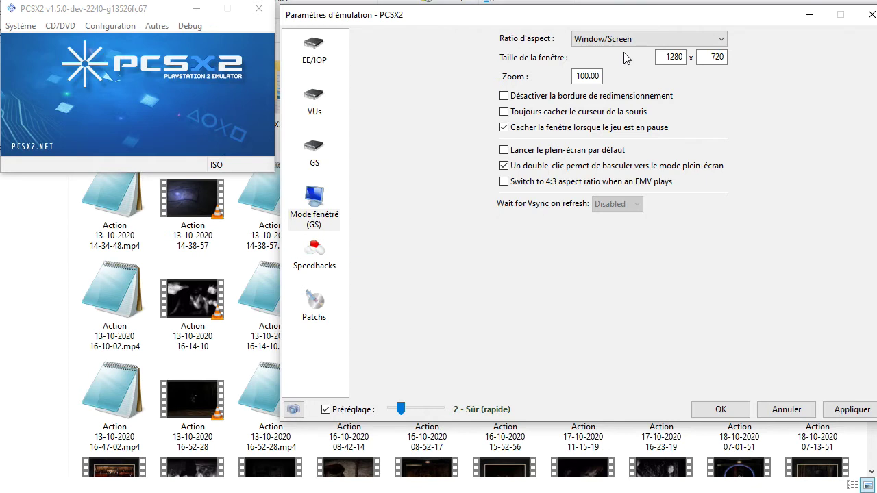
left_click_drag(659, 57, 721, 57)
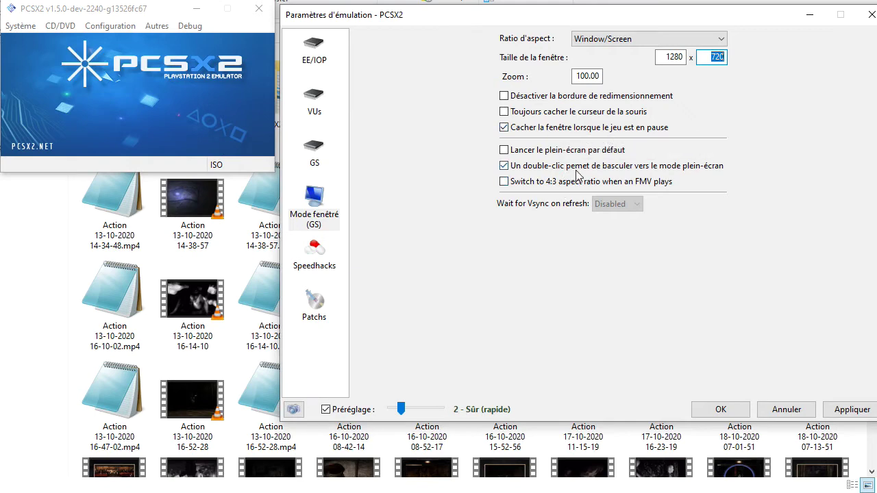
Check the speedhacks, including MTVU (Multi-Threaded microVU1), and confirm the emulation settings.
left_click(317, 253)
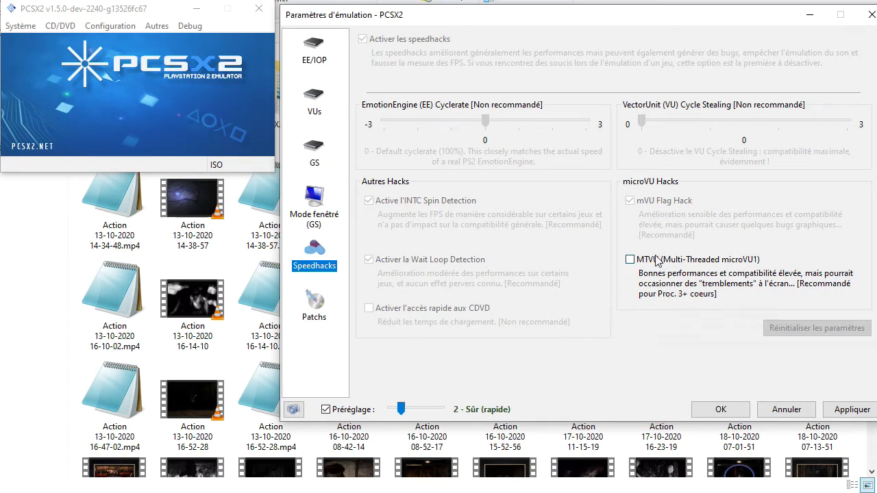
mouse_move(654, 263)
left_click(721, 409)
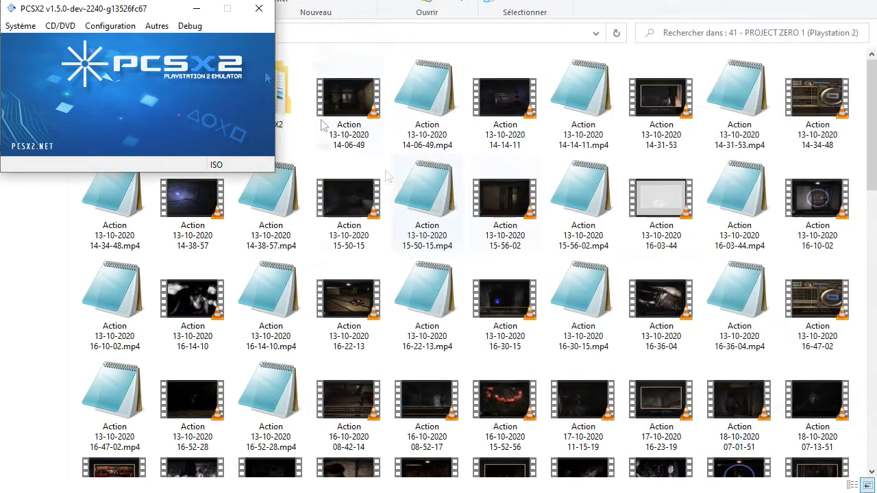
Boot the game ISO using the fast boot option.
left_click(110, 26)
mouse_move(20, 25)
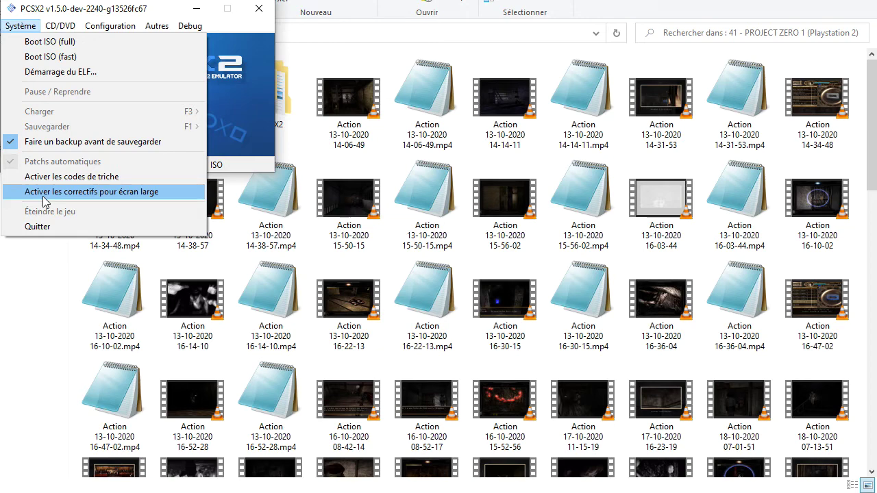
left_click(55, 57)
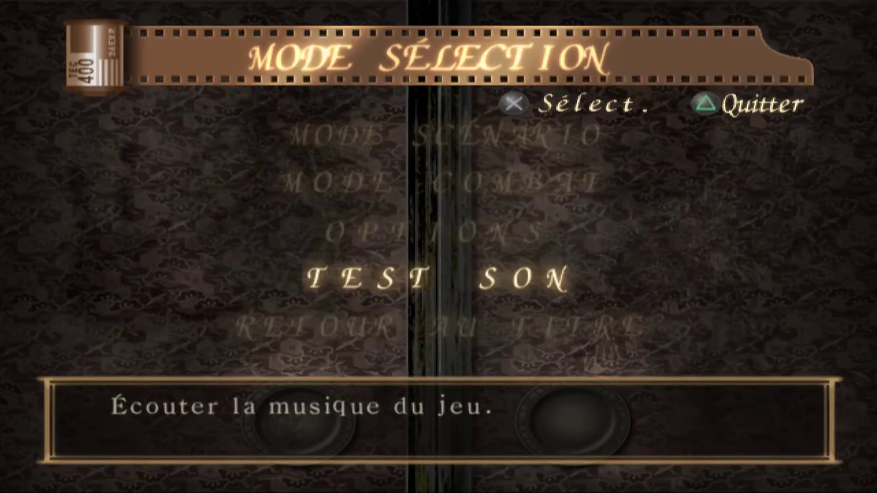
Choose Mode Scénario from the game's mode selection.
key("Up")
key("Down")
key("Down")
key("Up")
key("Up")
key("Up")
key("Up")
key("Return")
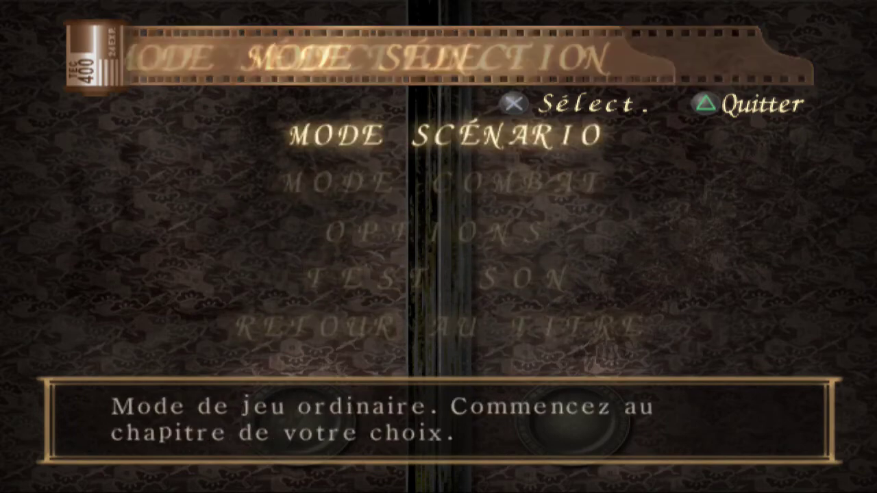
Set the scenario's difficulty to Standard and Miku's costume to Special 1.
key("Down")
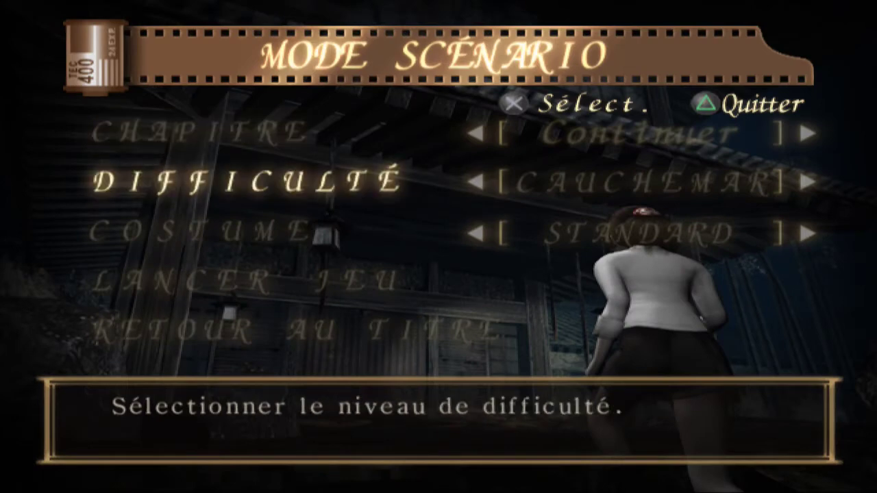
key("Right")
key("Down")
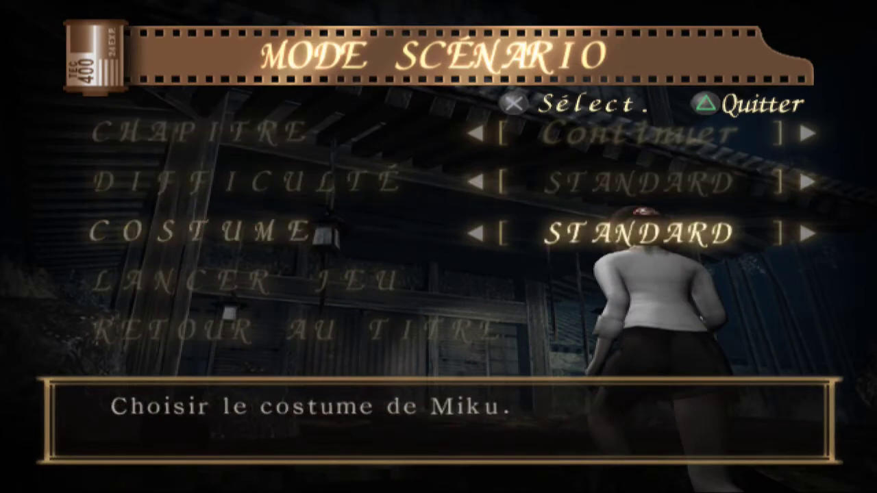
key("Right")
Set the scenario's chapter to 1ère nuit and move on to the launch option.
key("Up")
key("Up")
key("Right")
key("Right")
key("Down")
key("Down")
key("Down")
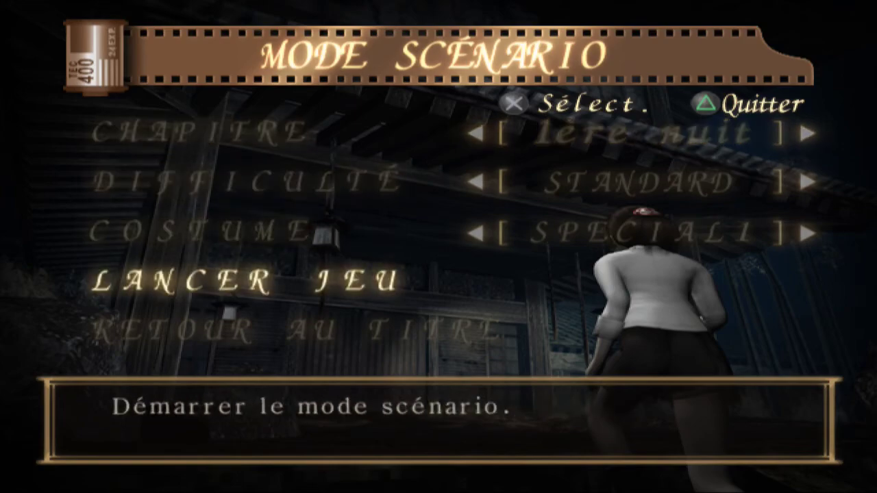
Launch the scenario and raise the camera viewfinder in the game.
key("Return")
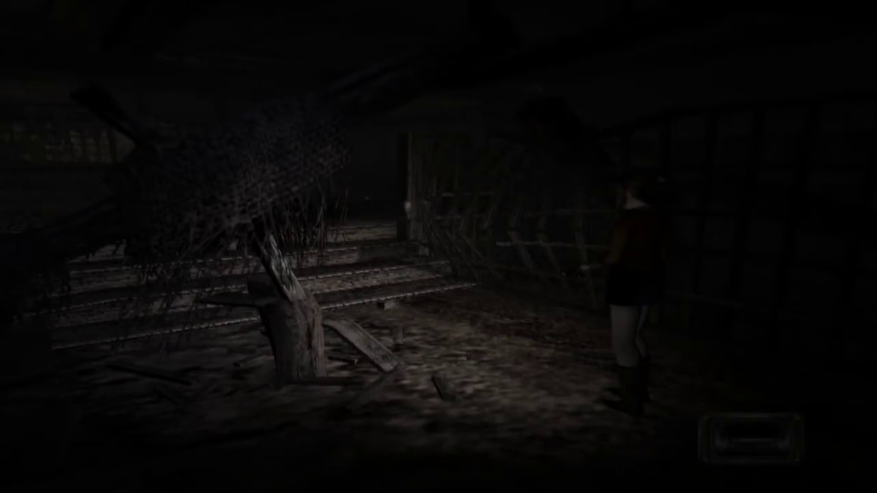
key("space")
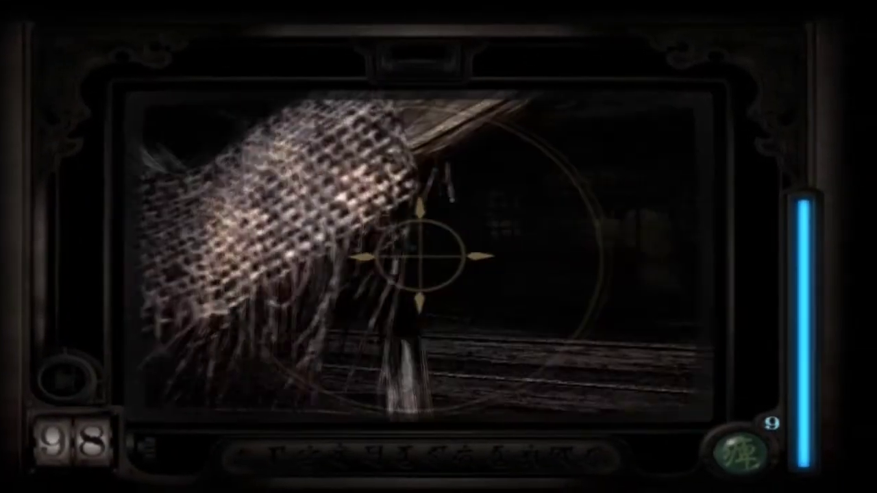